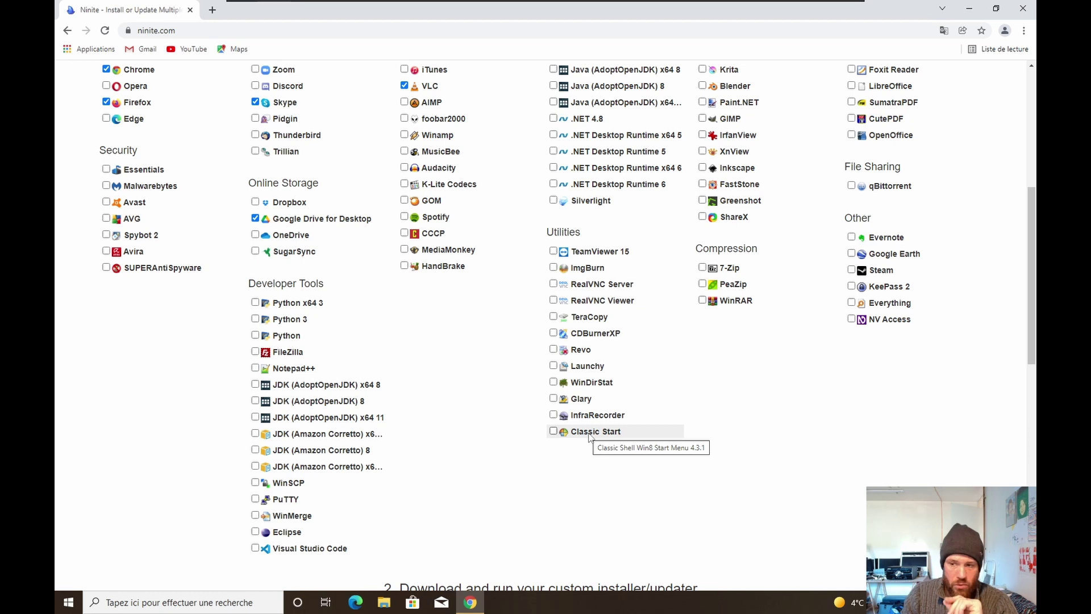
Add SumatraPDF and WinRAR to the selected apps and download the custom Ninite installer.
scroll(590, 436, "up", 2)
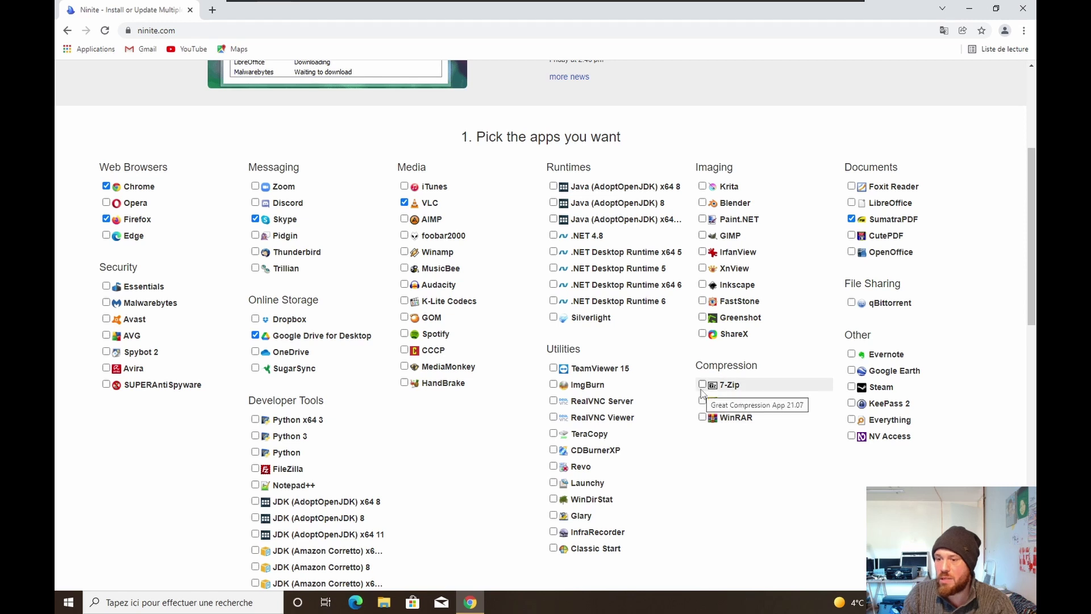
left_click(703, 418)
scroll(704, 417, "down", 2)
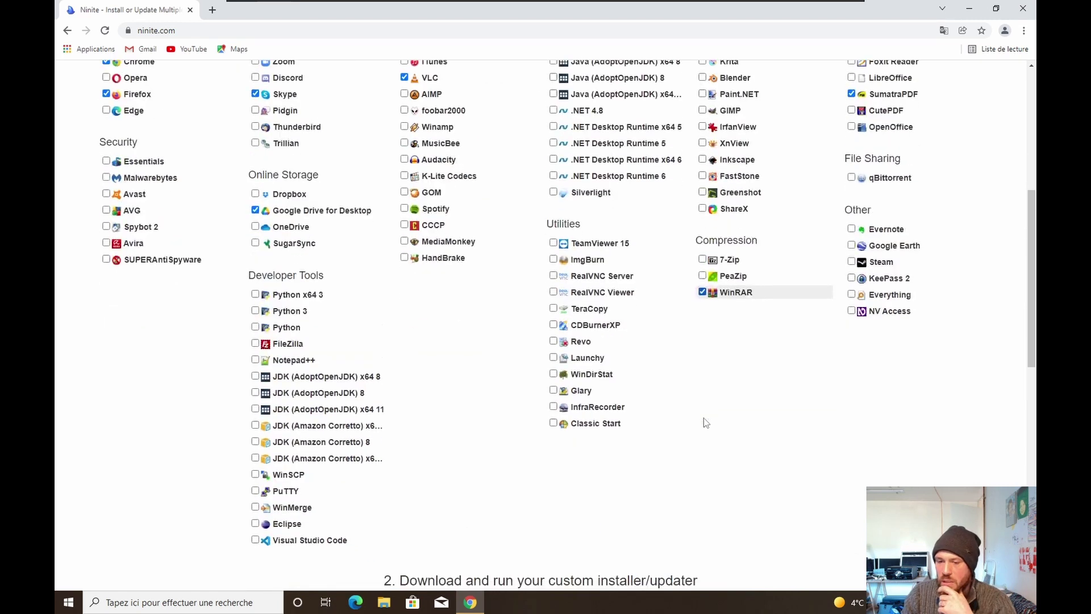
scroll(704, 422, "down", 7)
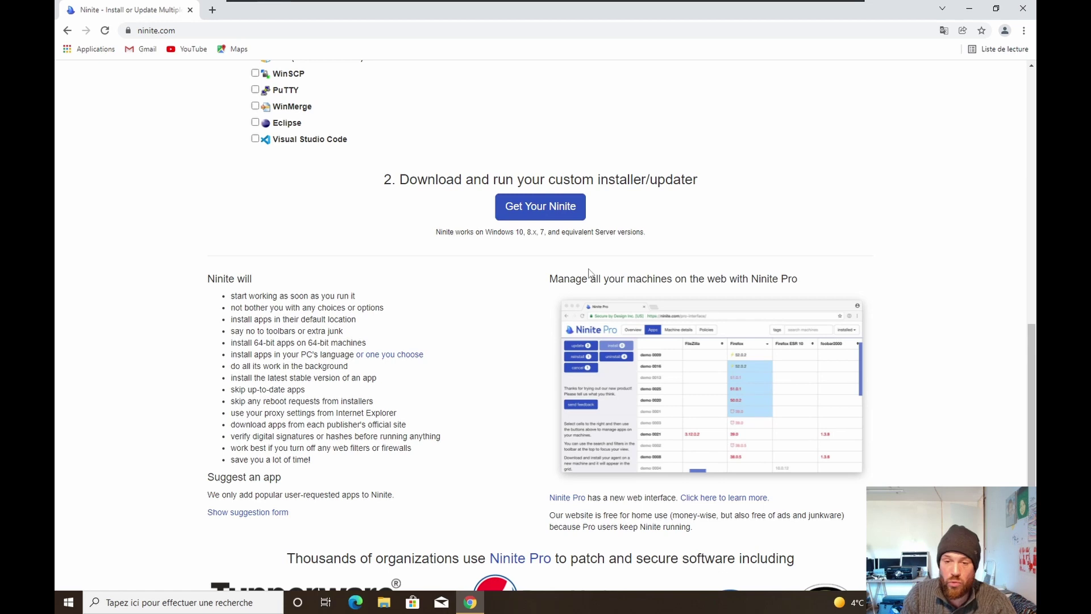
left_click(547, 214)
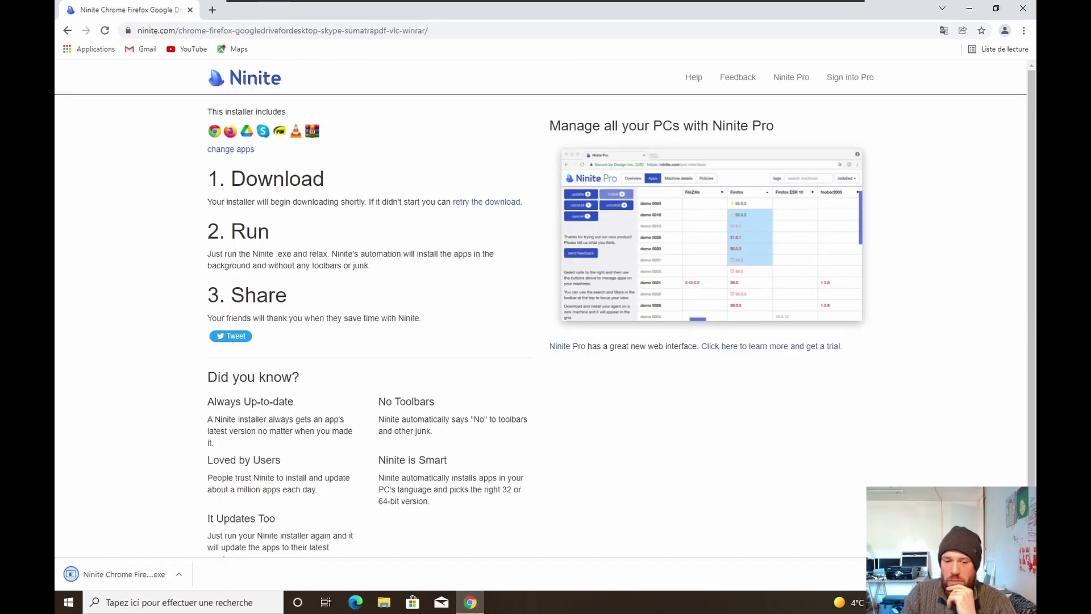
Show the downloaded Ninite installer in its folder and copy the file.
left_click(179, 574)
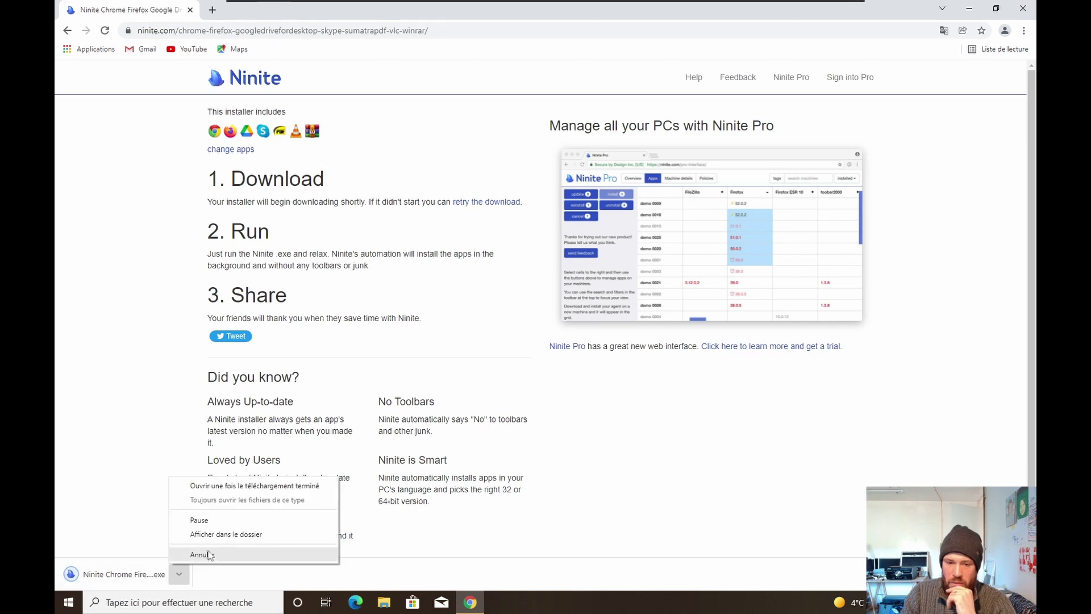
left_click(222, 534)
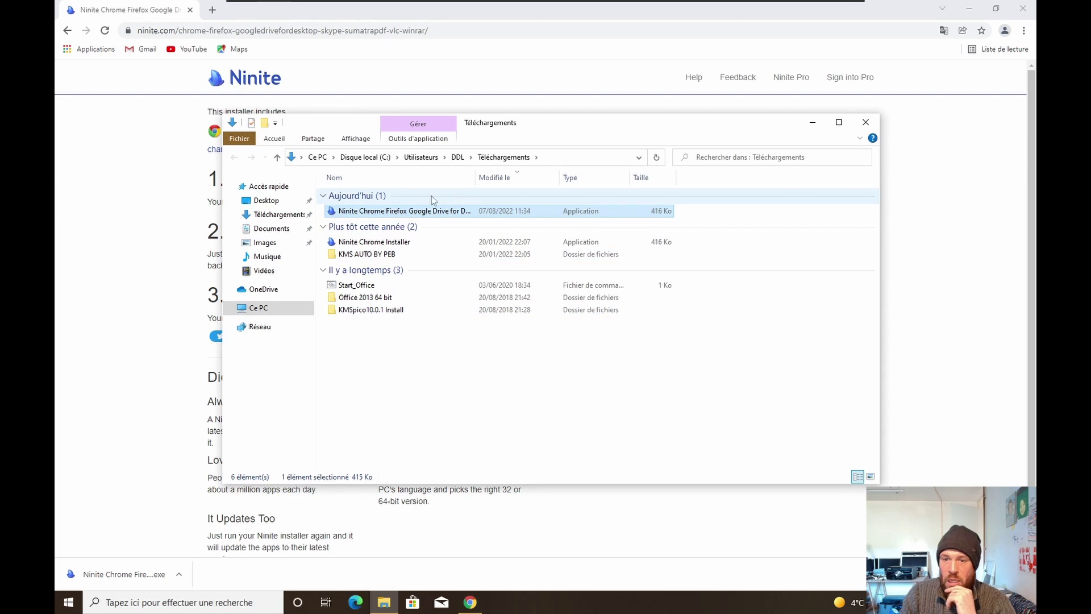
mouse_move(390, 214)
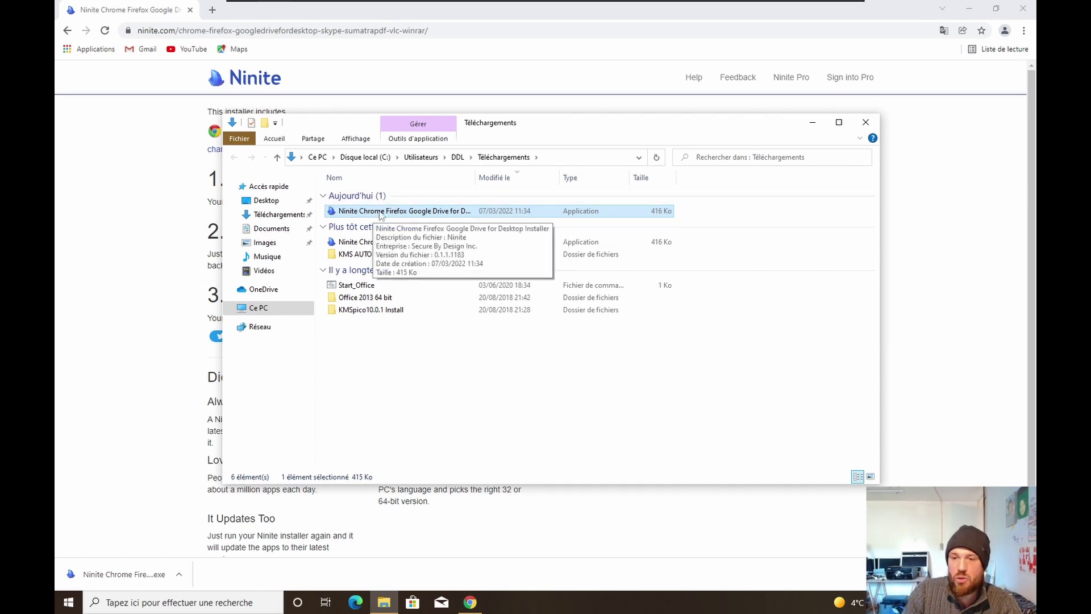
right_click(429, 212)
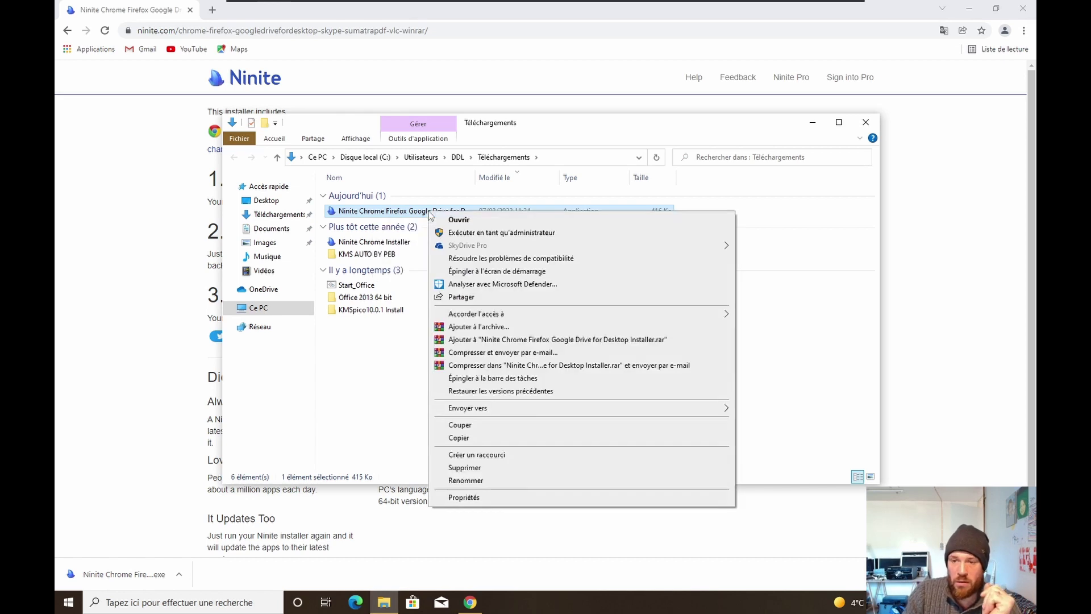
left_click(459, 439)
View the drives in Ce PC and run the newly downloaded Ninite installer from the Téléchargements folder.
left_click(270, 309)
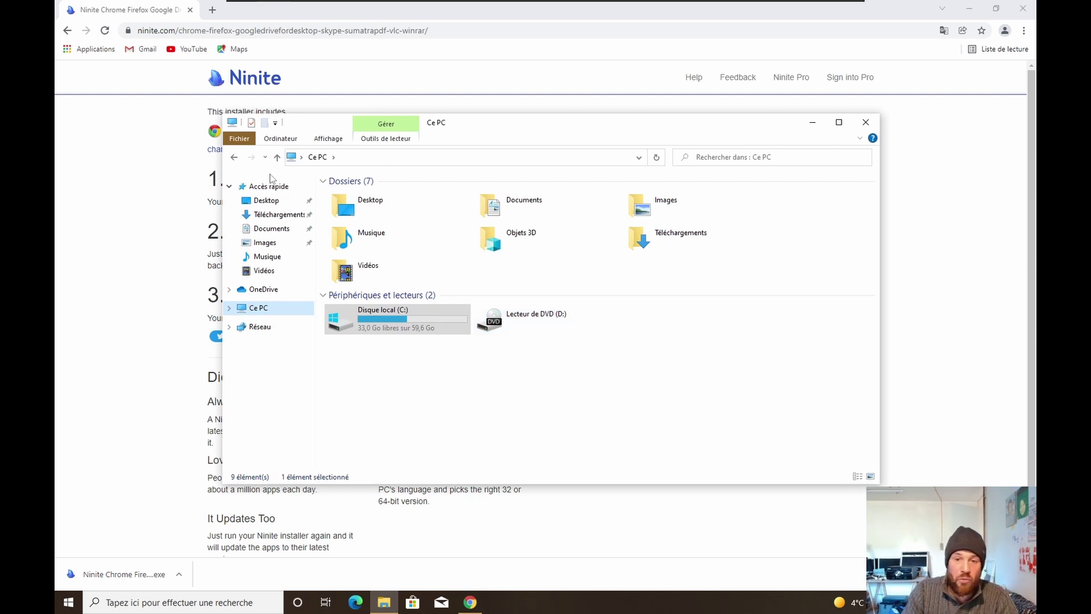
left_click(279, 214)
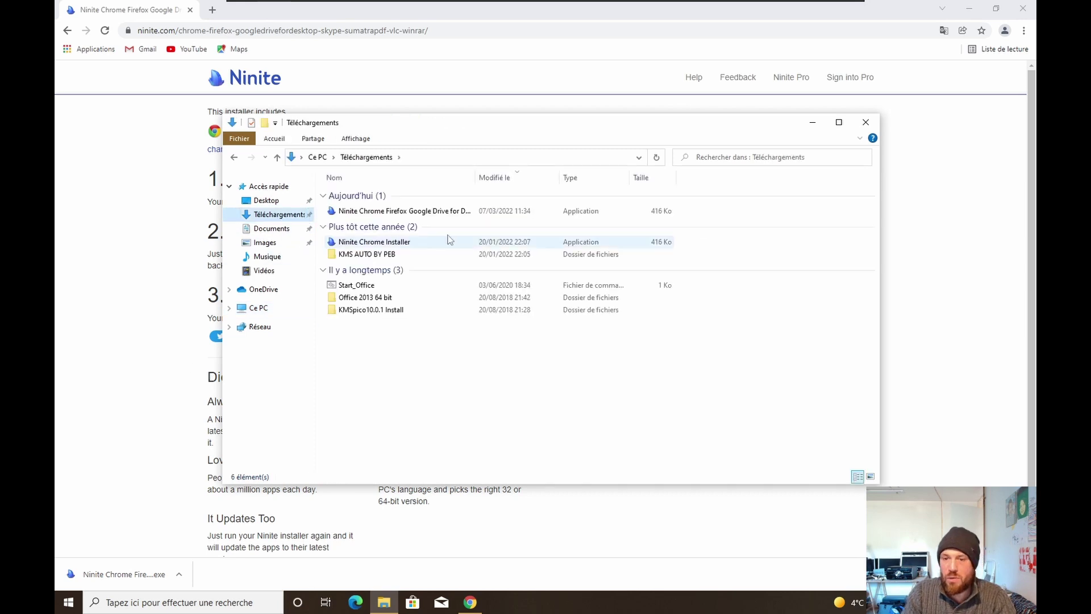
double_click(432, 212)
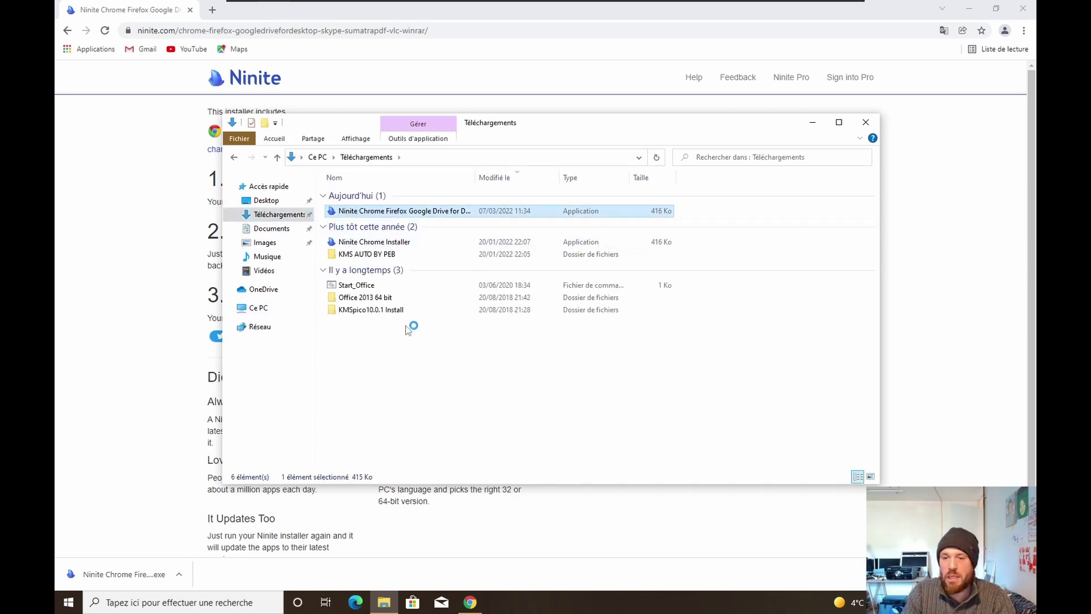
left_click(585, 313)
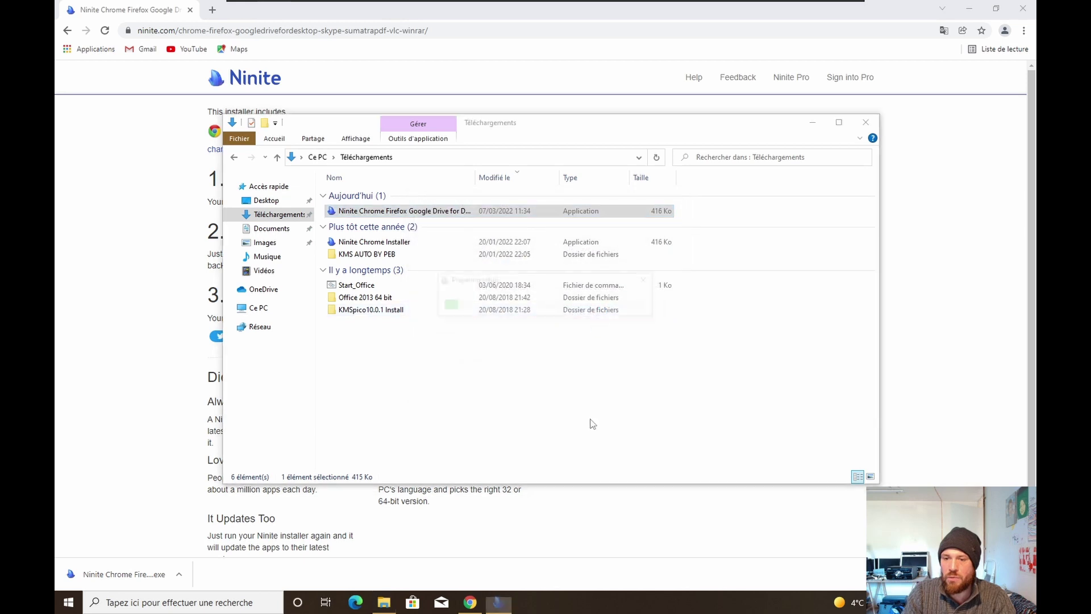
Close the file explorer and Chrome windows and allow Ninite to make changes to the device.
left_click(866, 122)
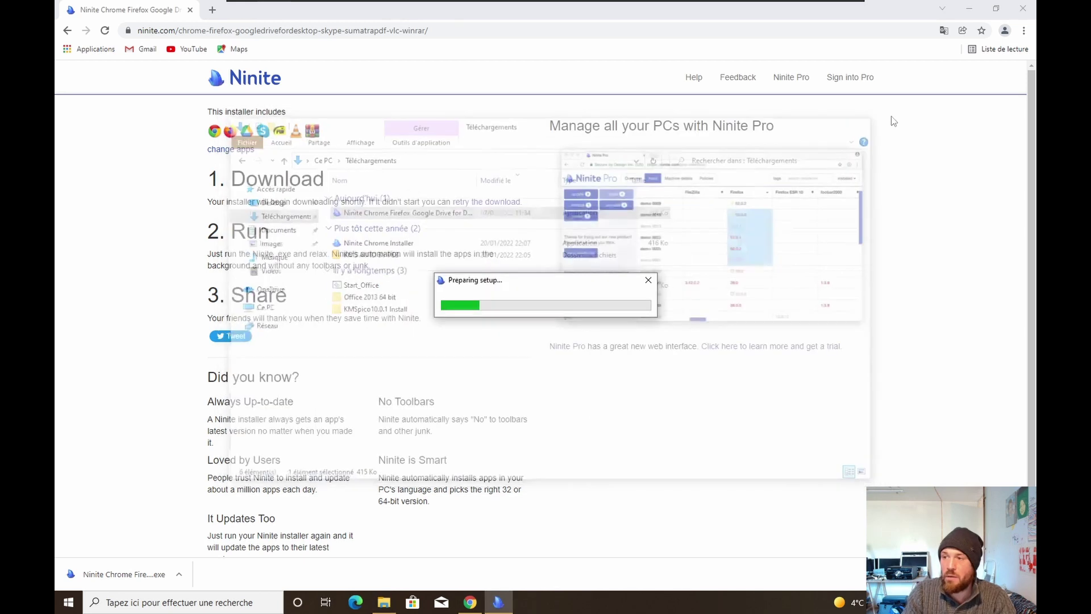
left_click(1027, 9)
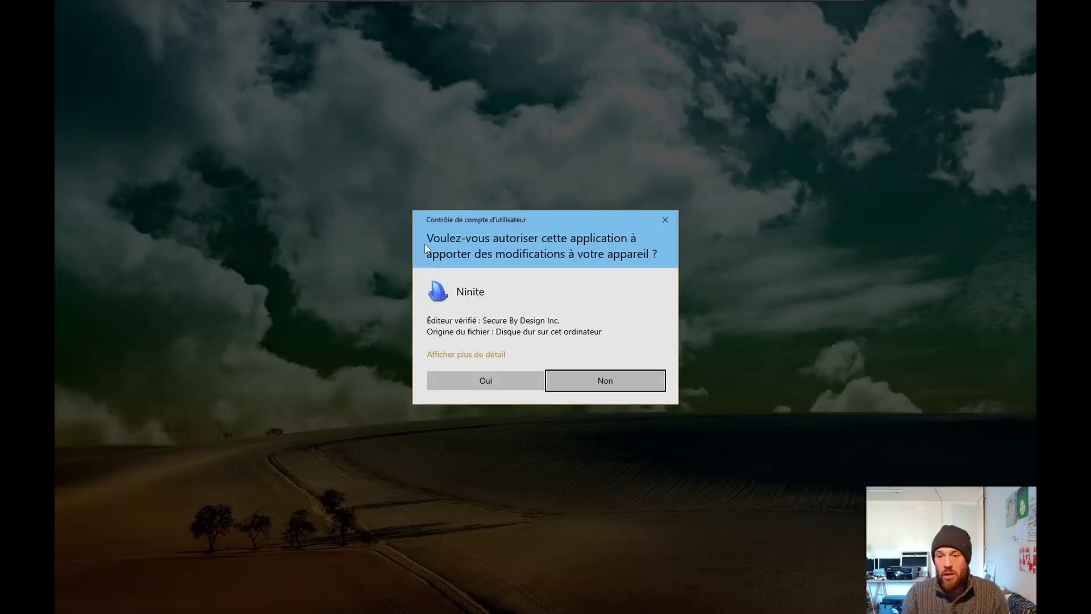
left_click(500, 387)
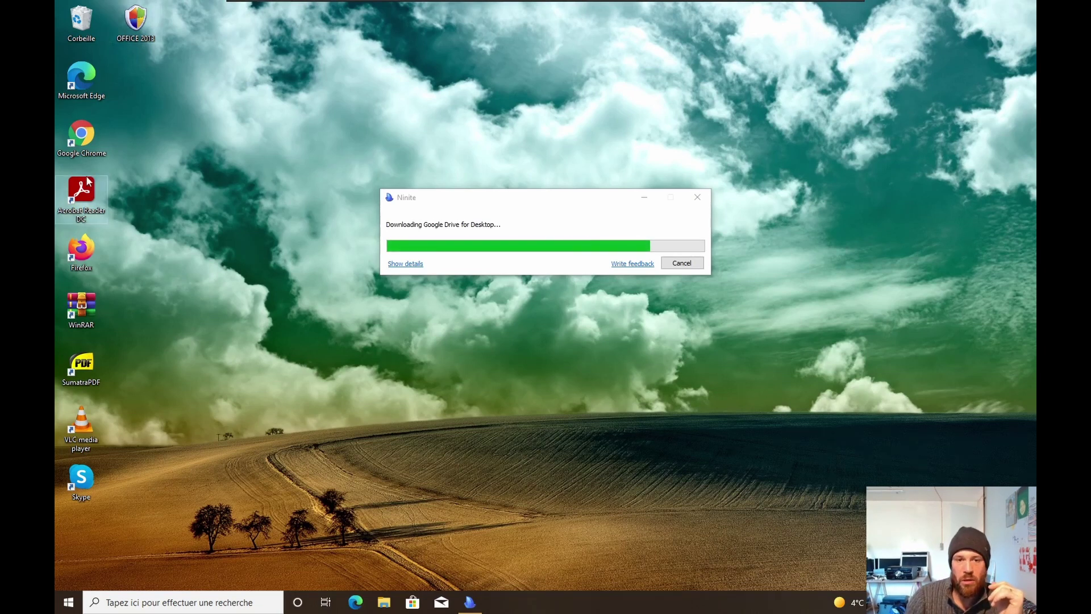
Switch to Google Chrome, repeat the earlier Google search for ninite and open the Ninite home page.
double_click(81, 135)
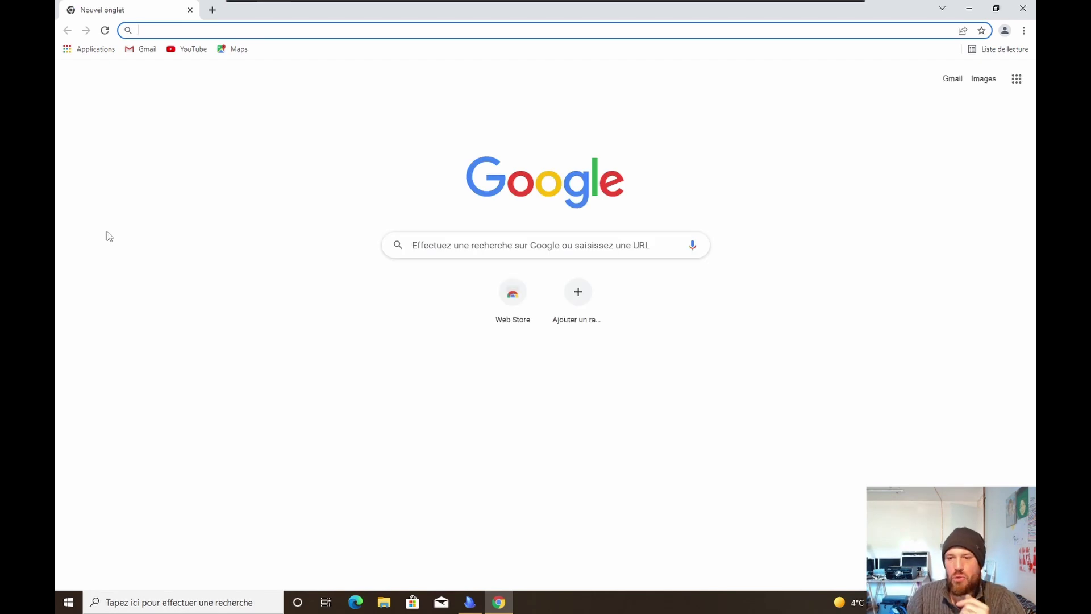
left_click(559, 245)
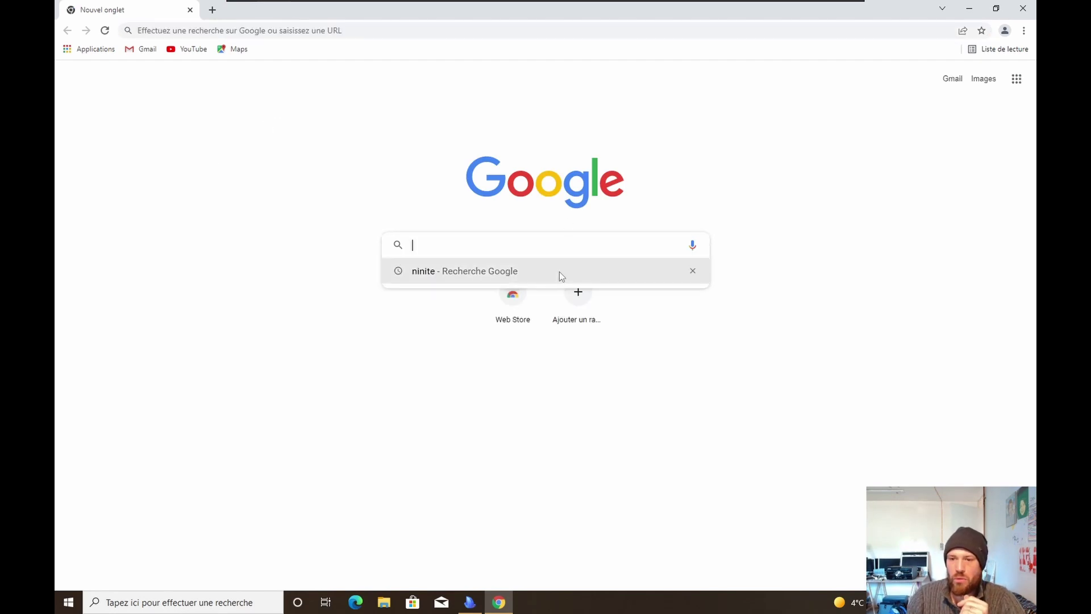
left_click(559, 272)
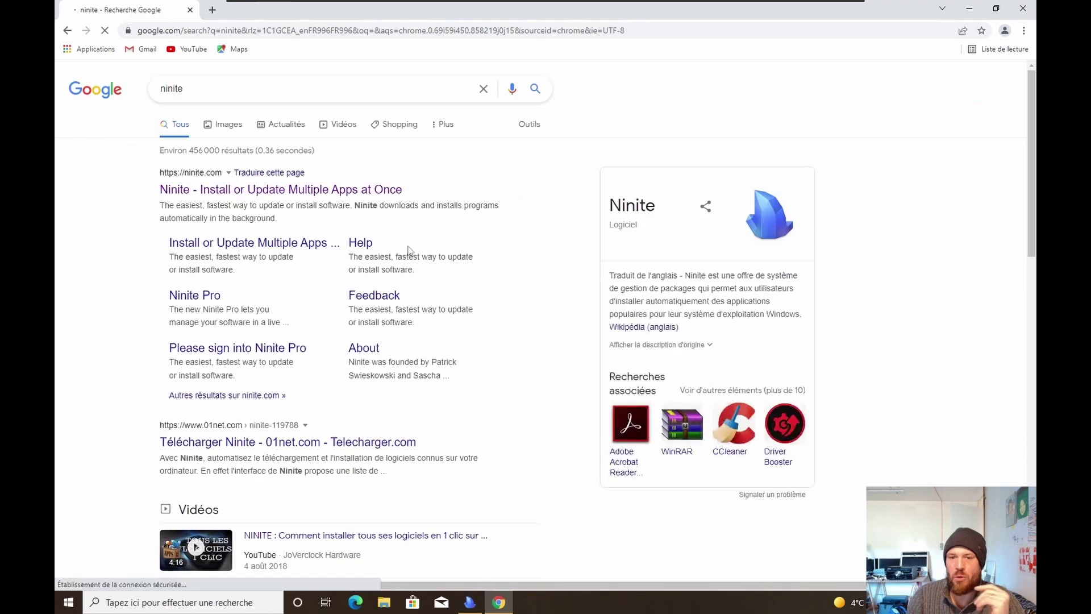
left_click(357, 191)
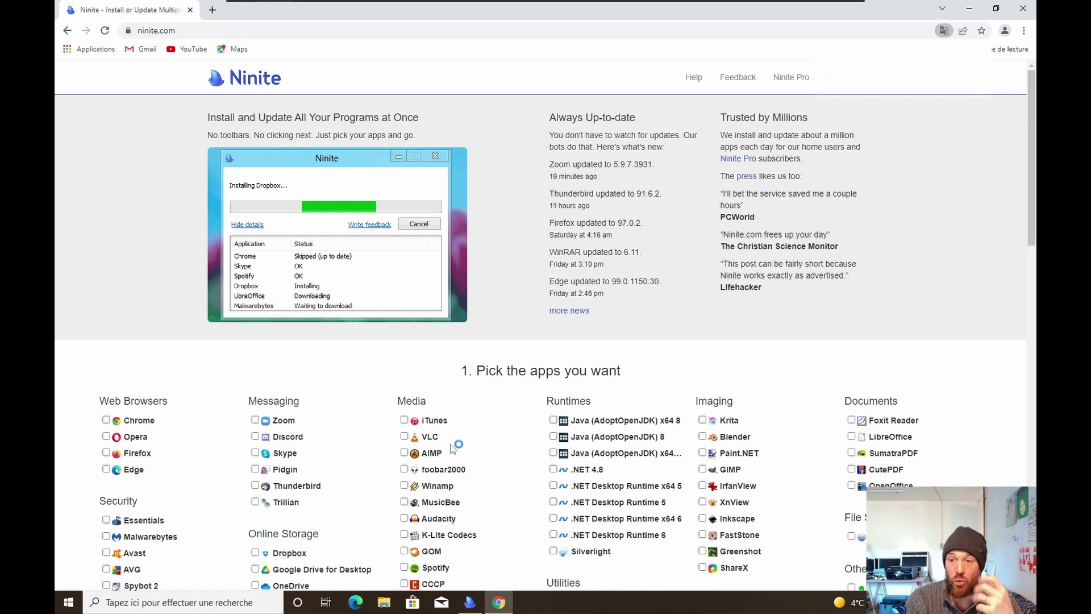
Find the section about managing machines on the web on the Ninite home page and open the Ninite Pro page.
scroll(455, 454, "down", 4)
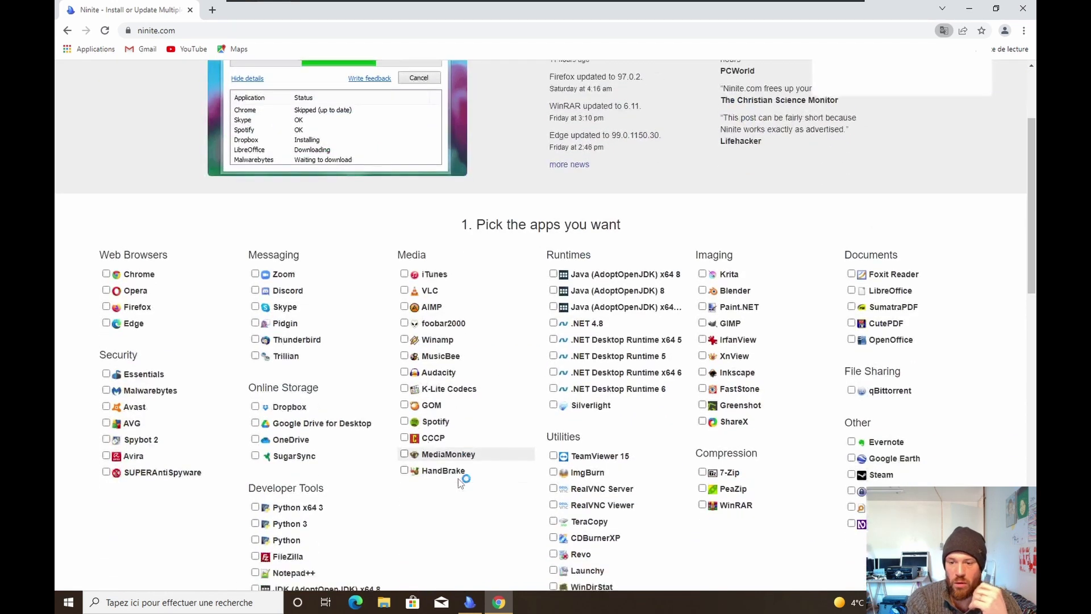
scroll(458, 478, "down", 10)
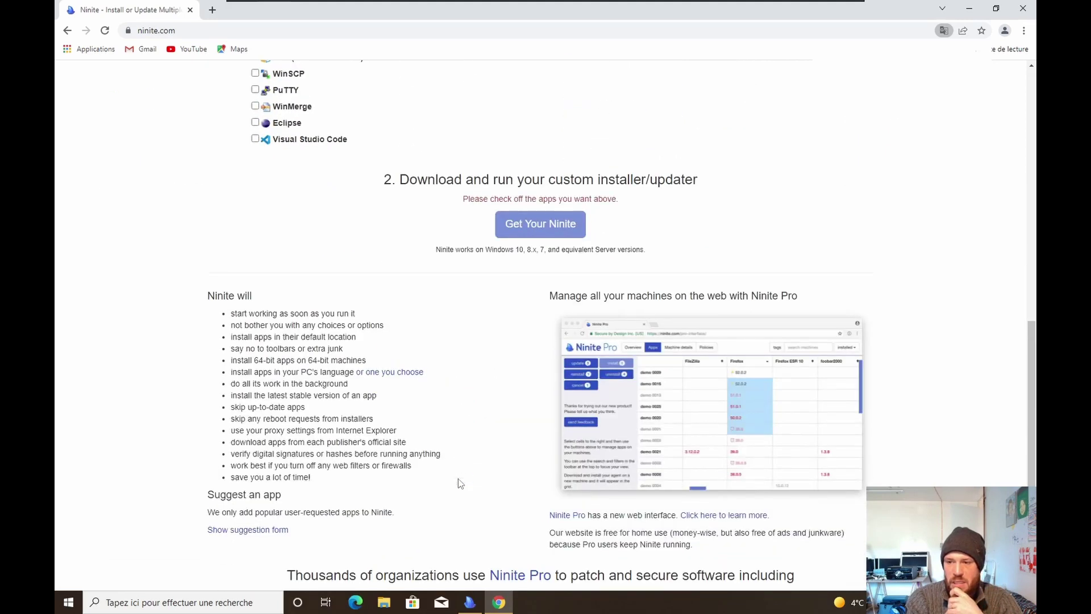
scroll(460, 483, "down", 1)
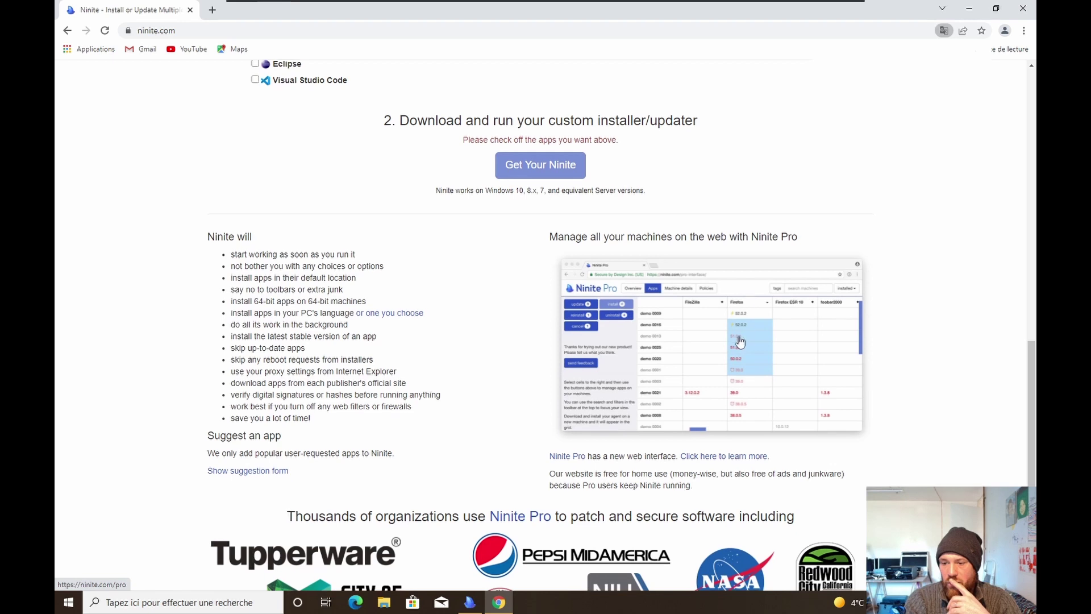
scroll(738, 340, "down", 3)
scroll(713, 316, "up", 2)
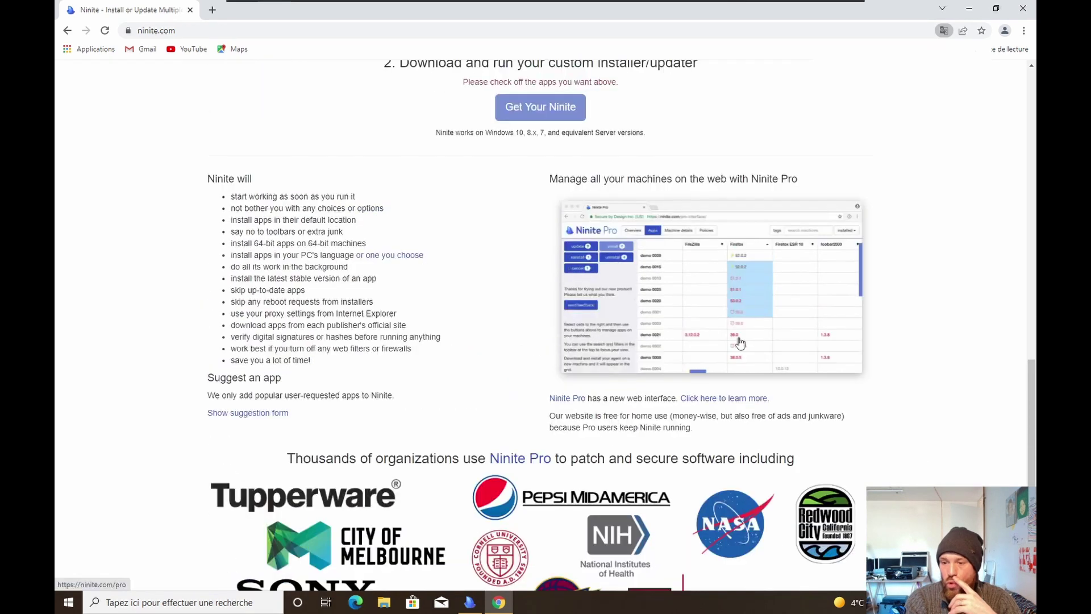
left_click(713, 316)
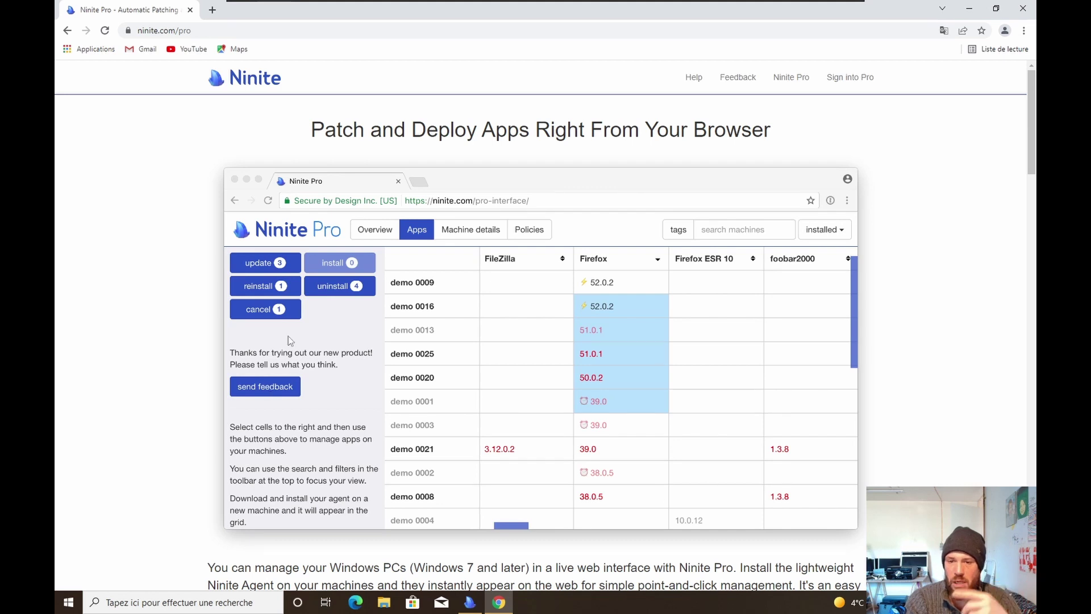
Examine the Ninite Pro page's features, pricing tables, free trial offer and answers to common questions.
scroll(321, 464, "down", 4)
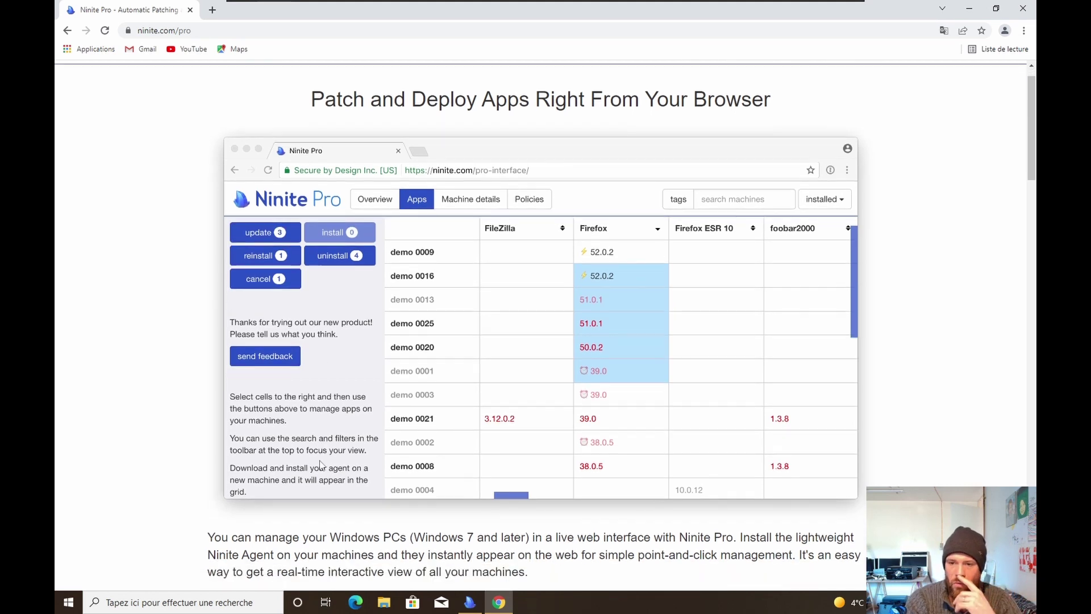
scroll(321, 464, "down", 3)
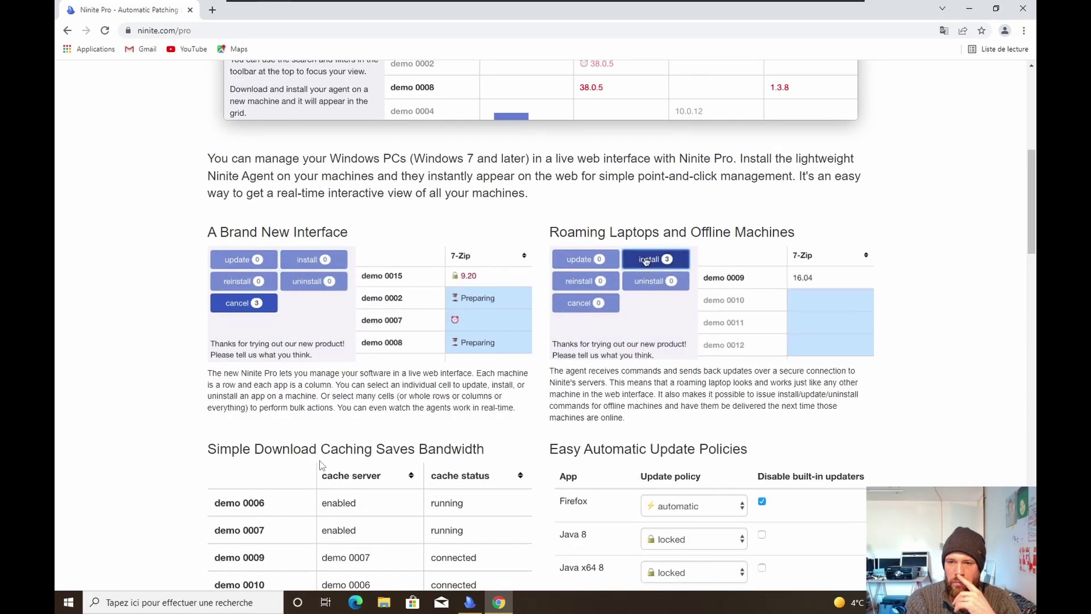
scroll(490, 396, "down", 10)
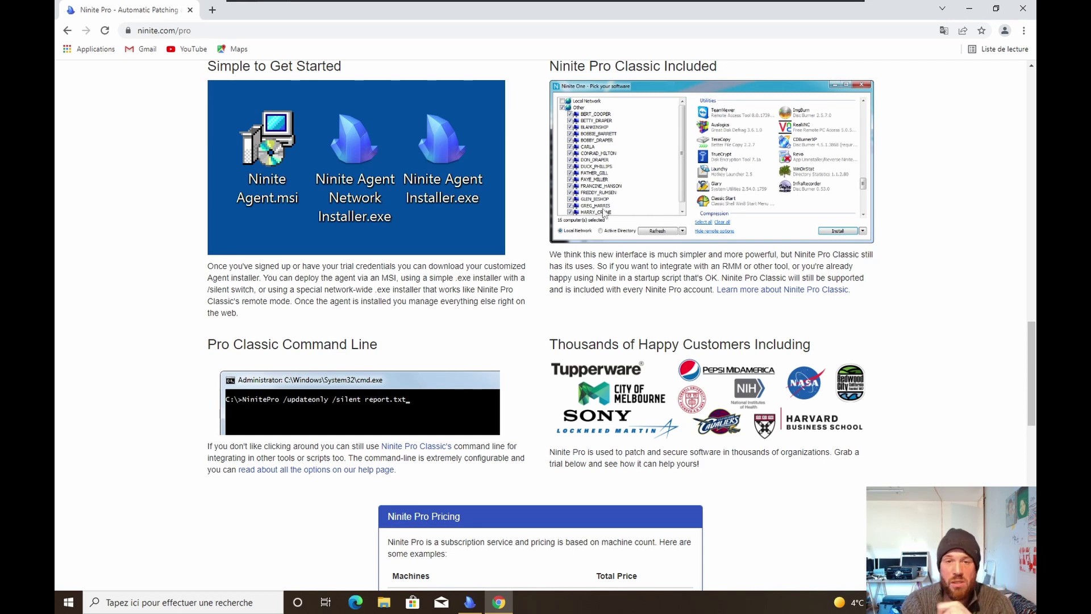
scroll(600, 247, "down", 4)
scroll(596, 272, "down", 6)
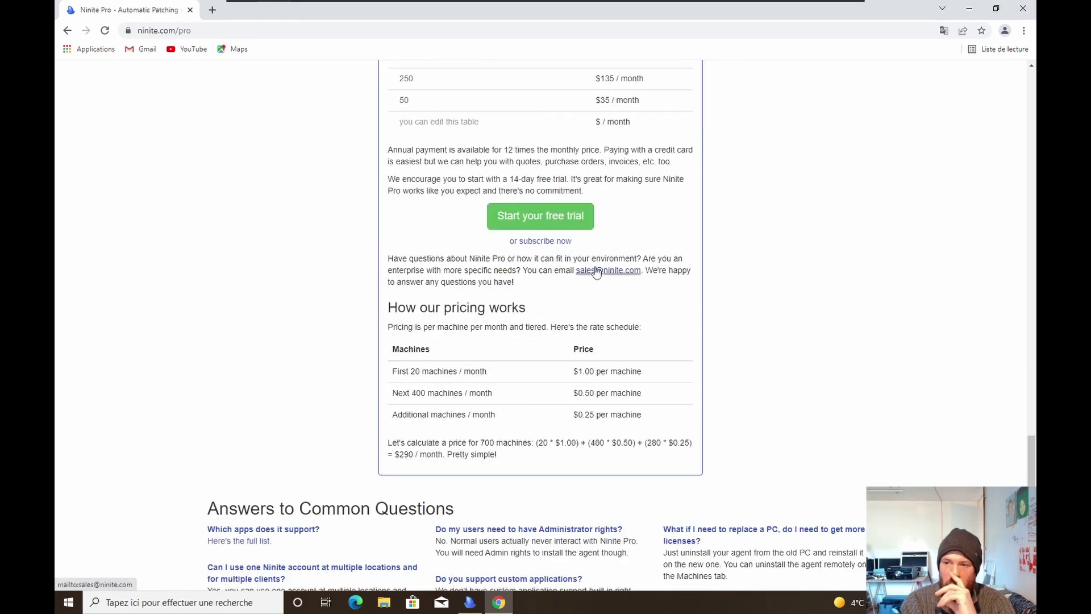
scroll(596, 272, "up", 2)
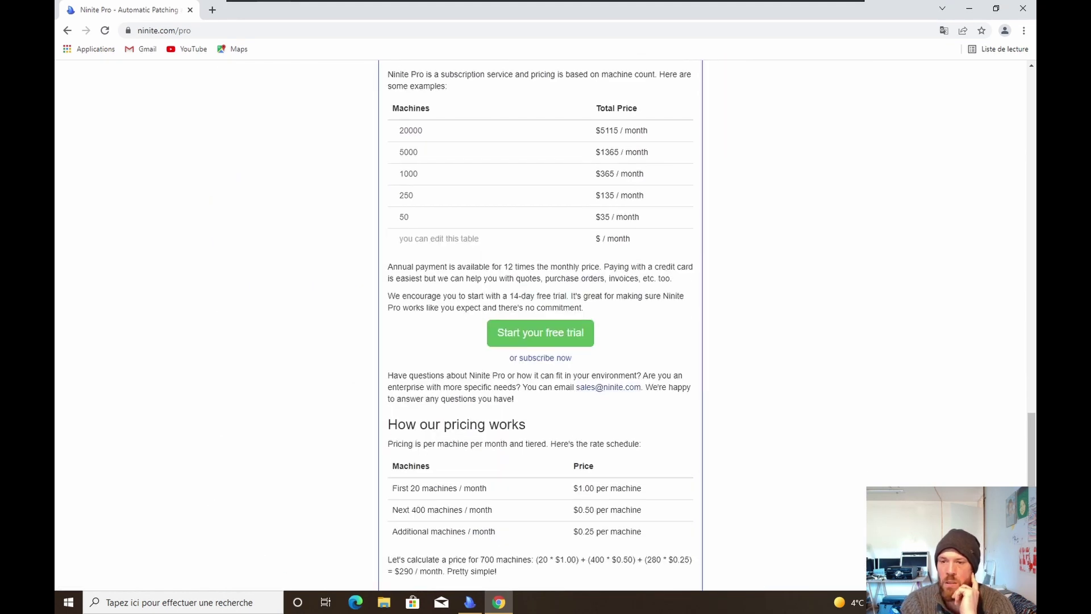
scroll(540, 327, "down", 5)
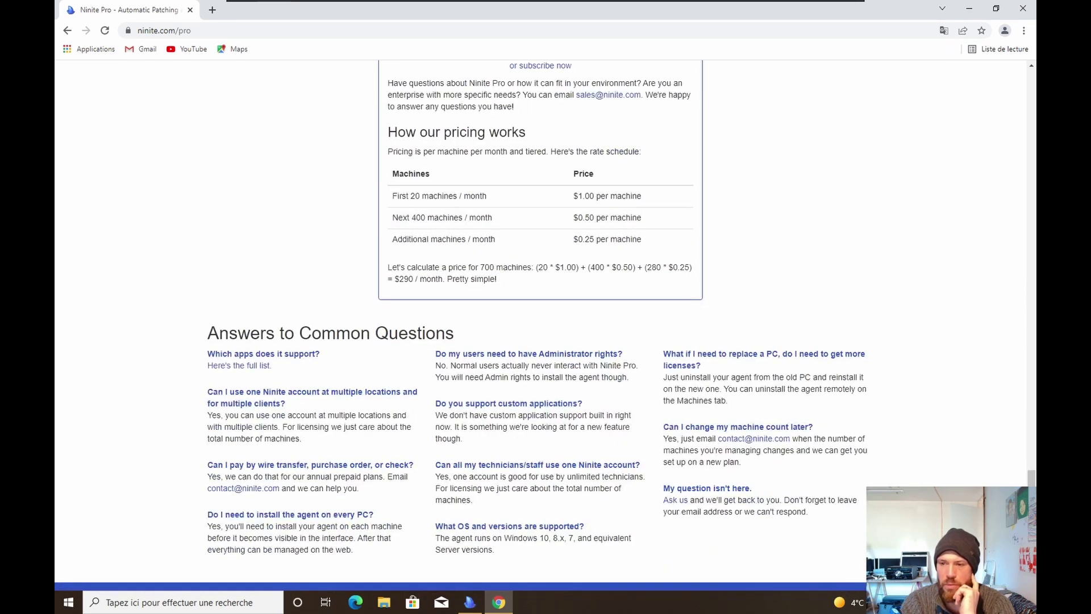
scroll(596, 271, "up", 3)
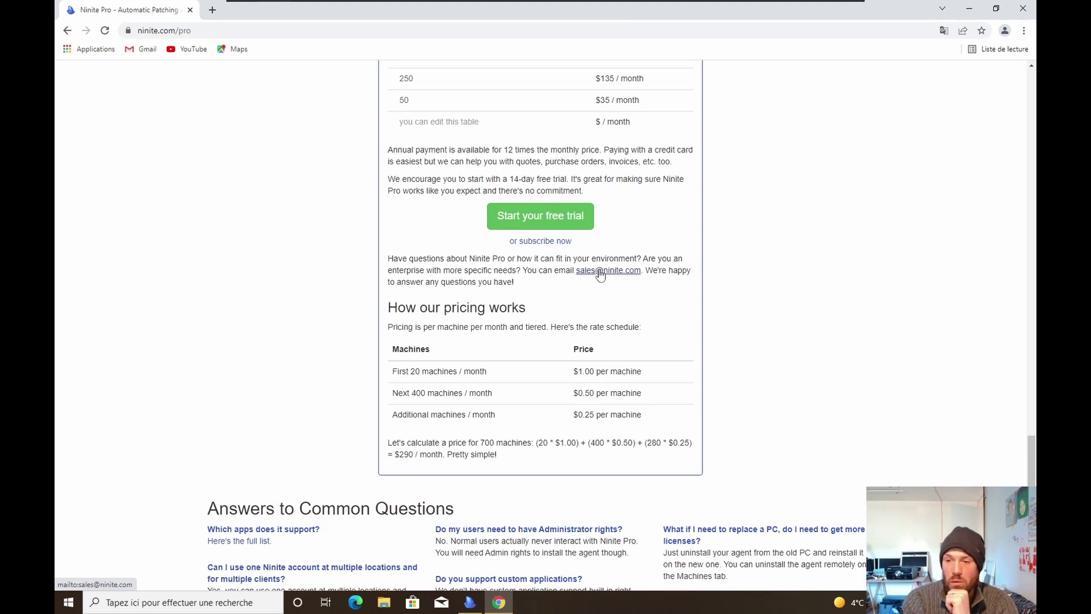
scroll(608, 275, "up", 3)
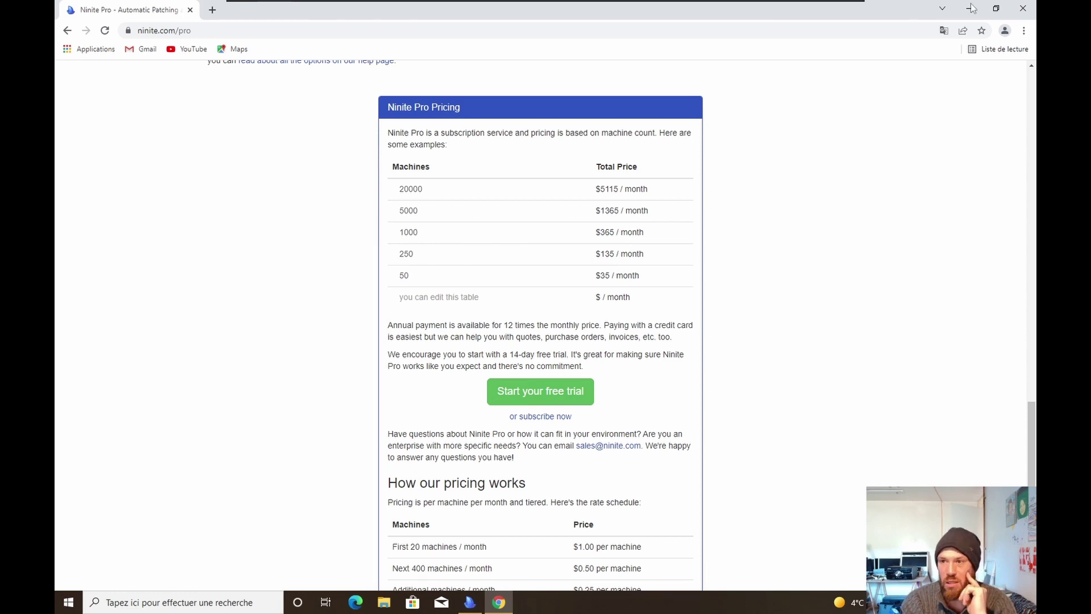
Close Chrome and the finished Ninite installer window, and launch Skype from the desktop.
left_click(1024, 9)
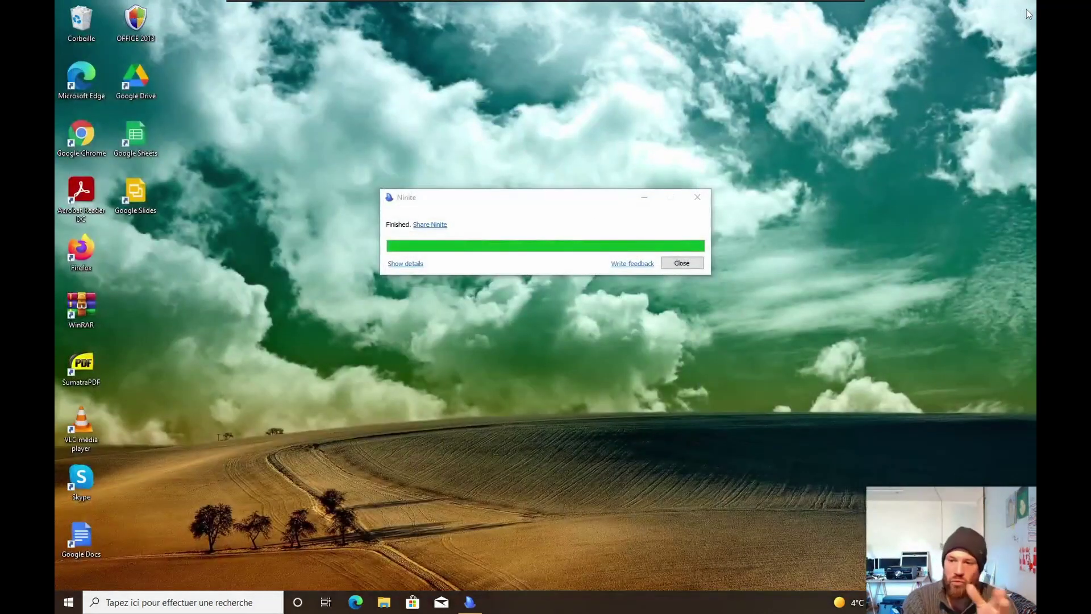
left_click(681, 263)
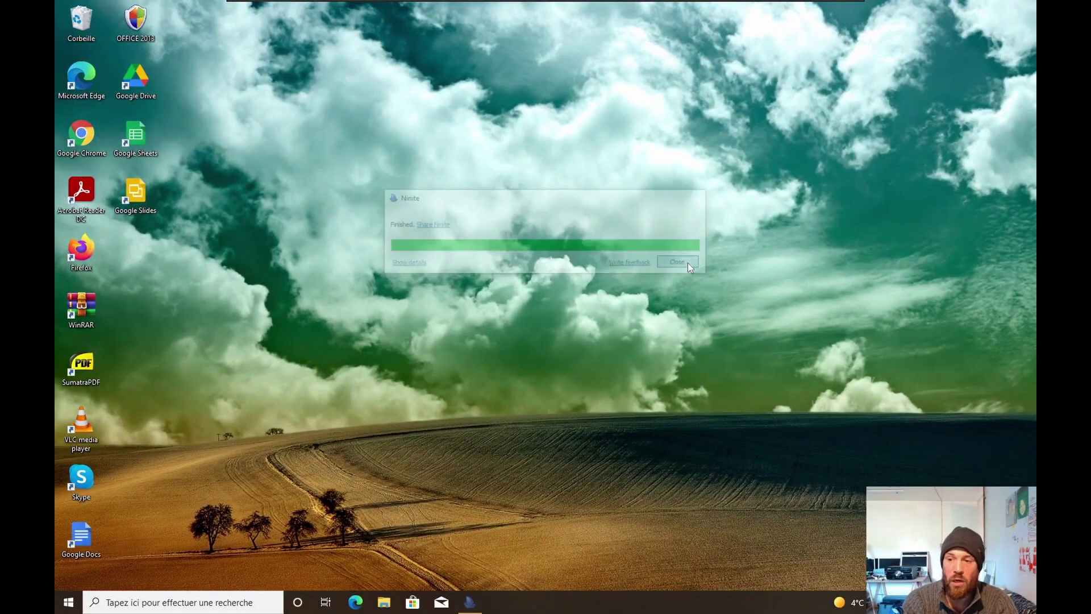
double_click(82, 480)
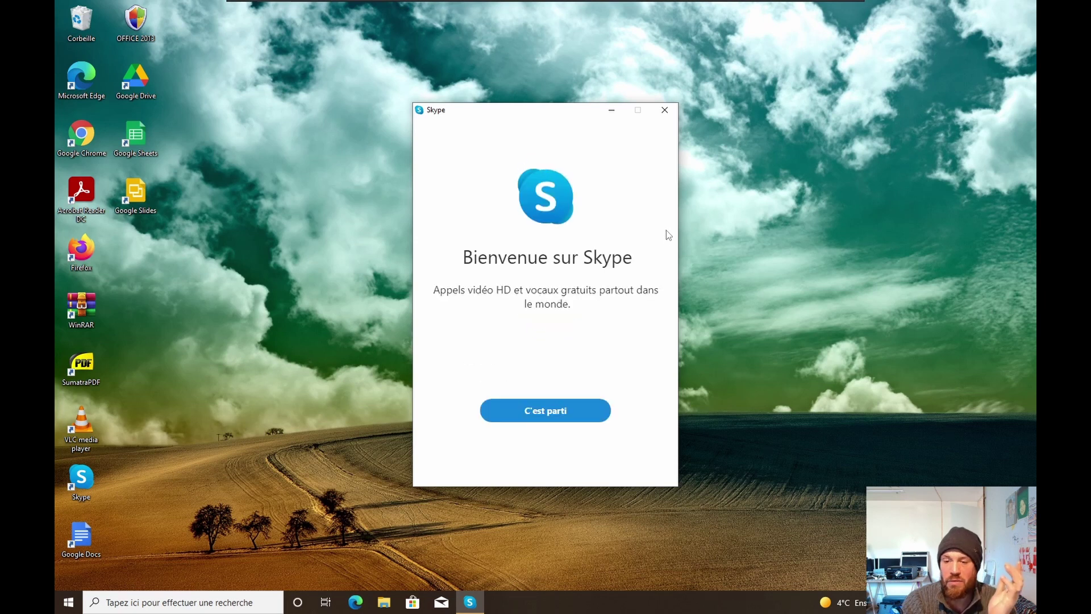
Continue past Skype's welcome screen to its sign-in page, close Skype and launch SumatraPDF from the desktop.
left_click(567, 413)
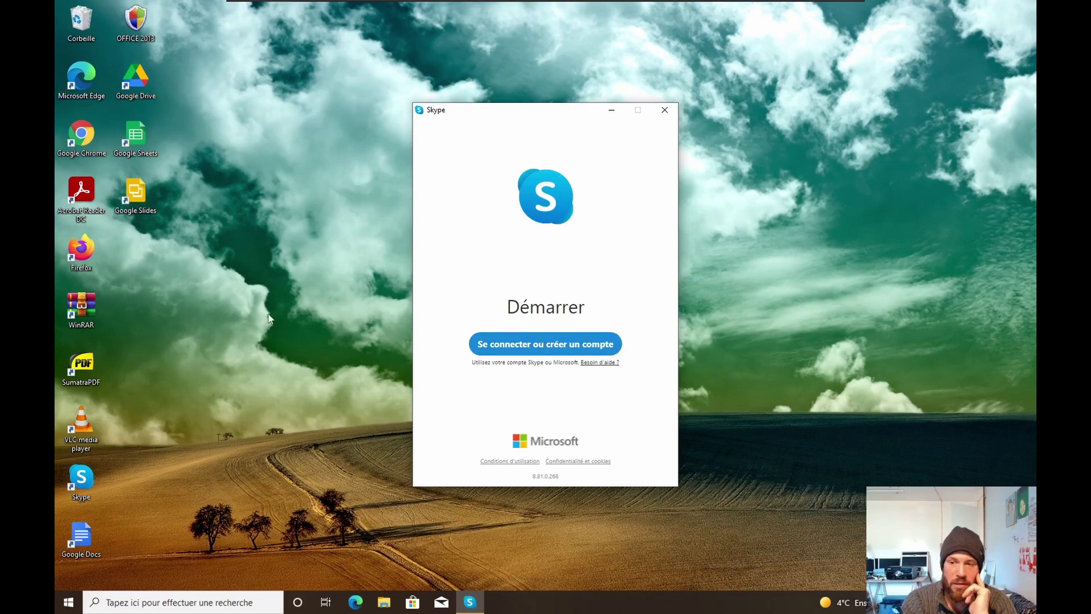
left_click(664, 109)
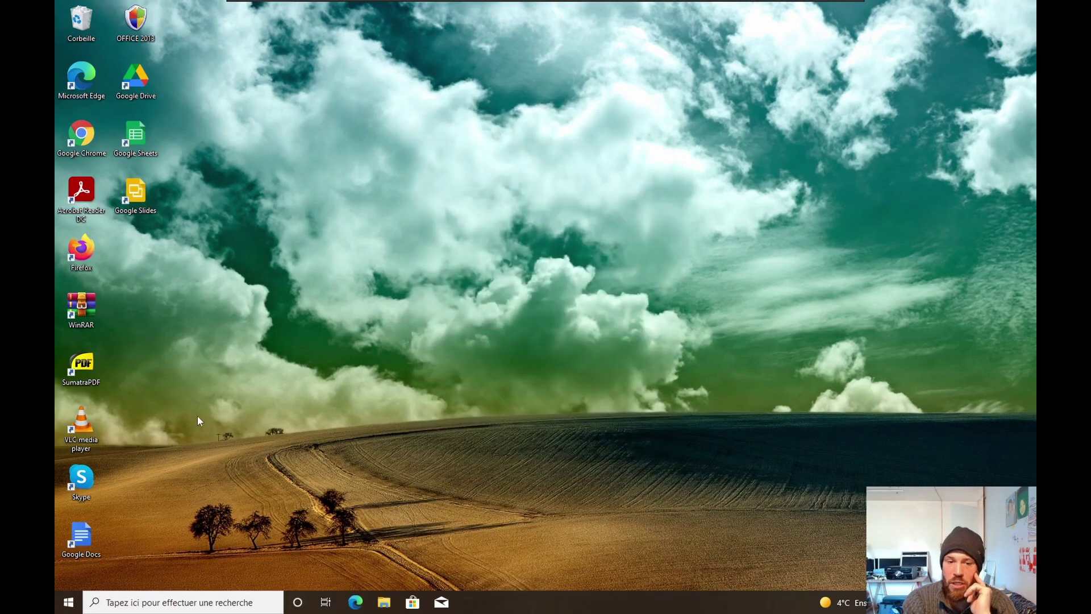
double_click(81, 367)
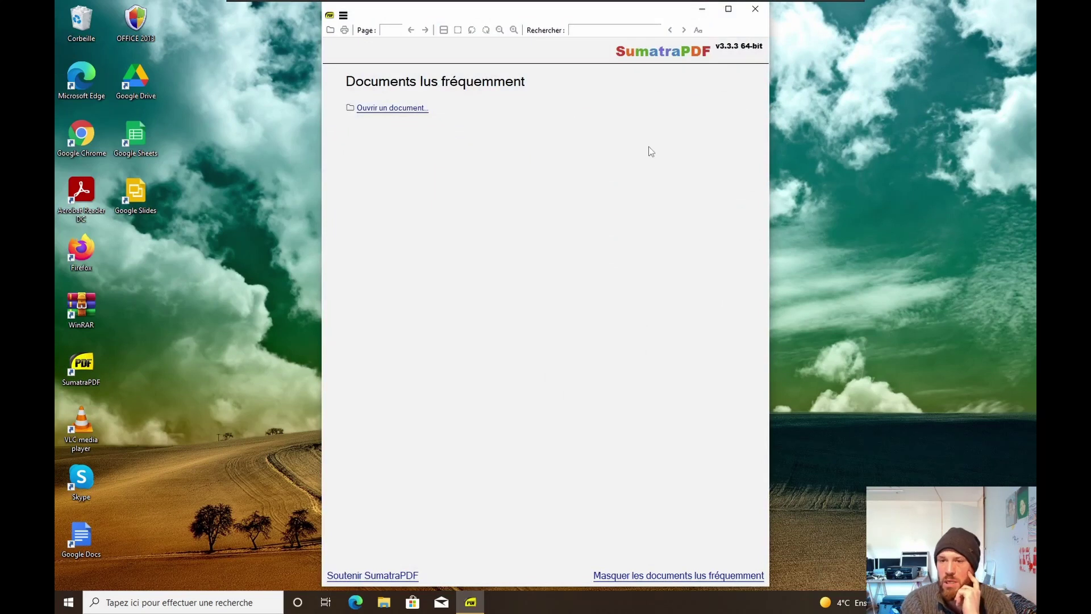
Look at SumatraPDF's advanced options in the settings text file and close the file without editing it.
left_click(330, 17)
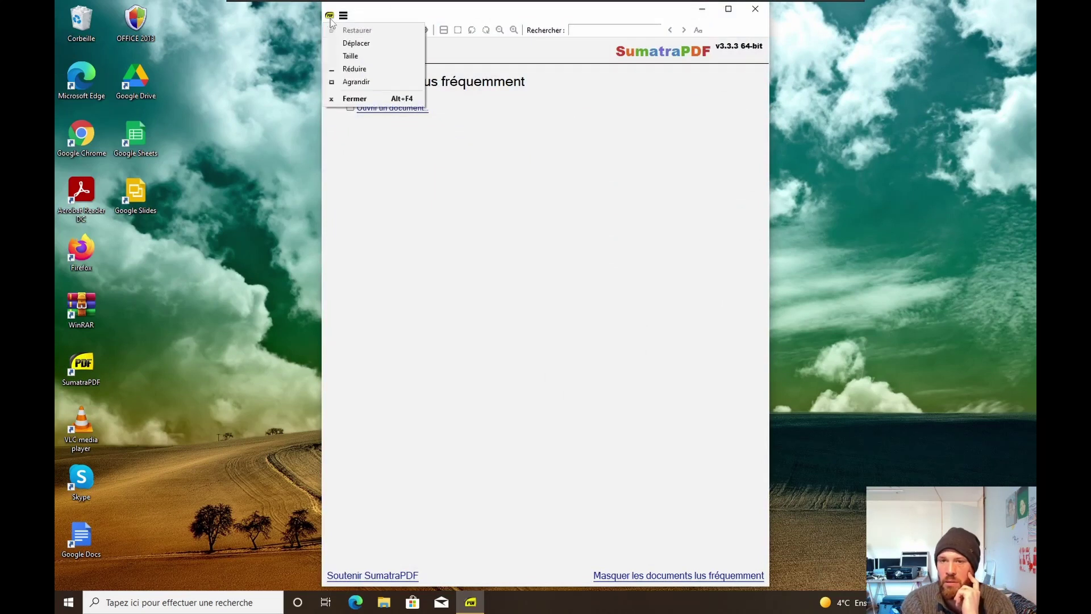
left_click(343, 16)
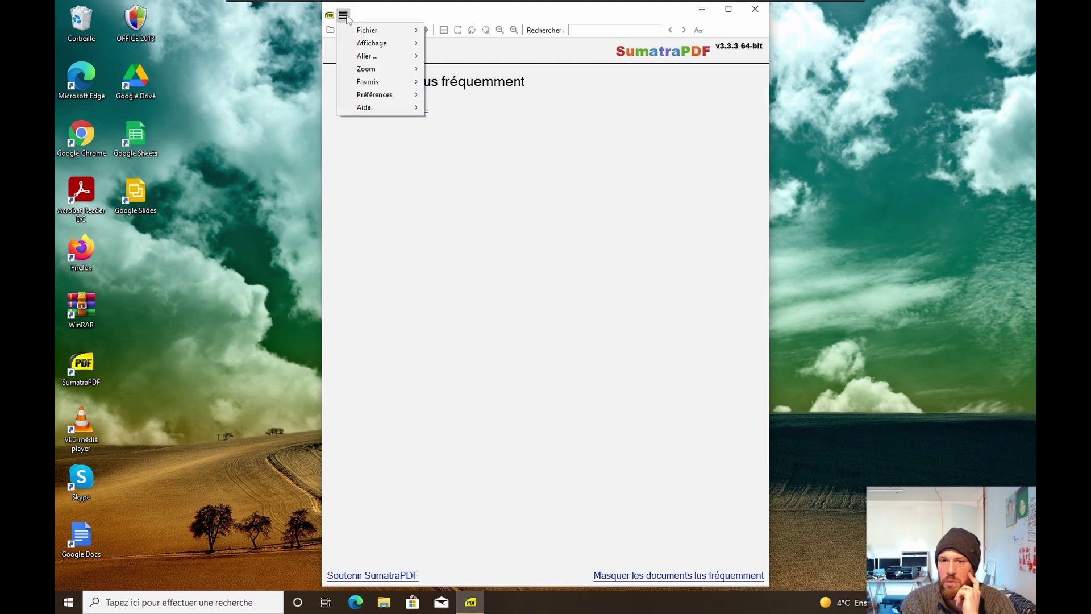
mouse_move(392, 95)
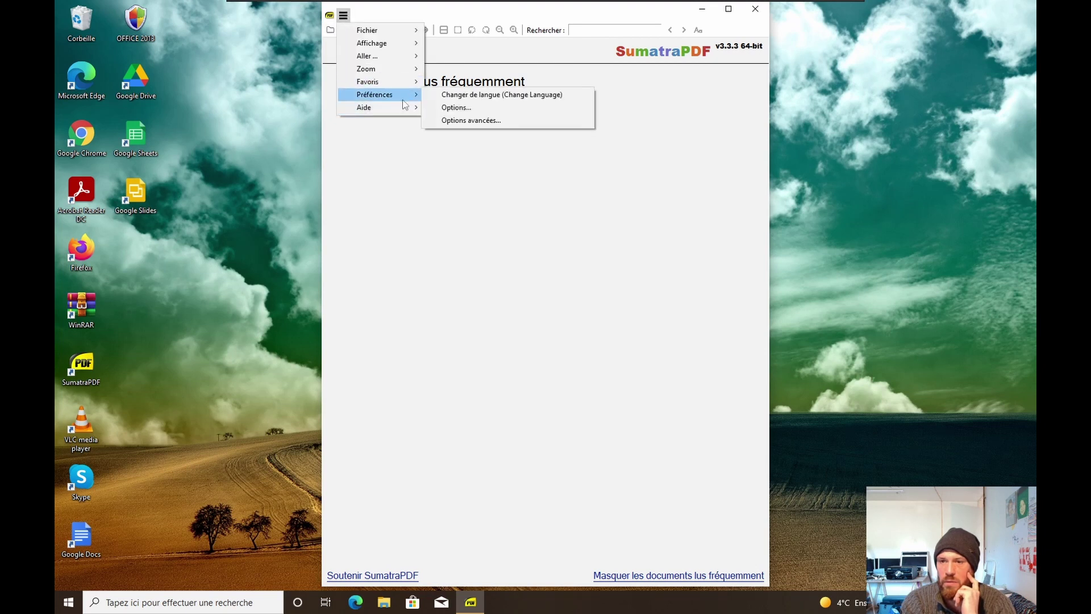
left_click(463, 120)
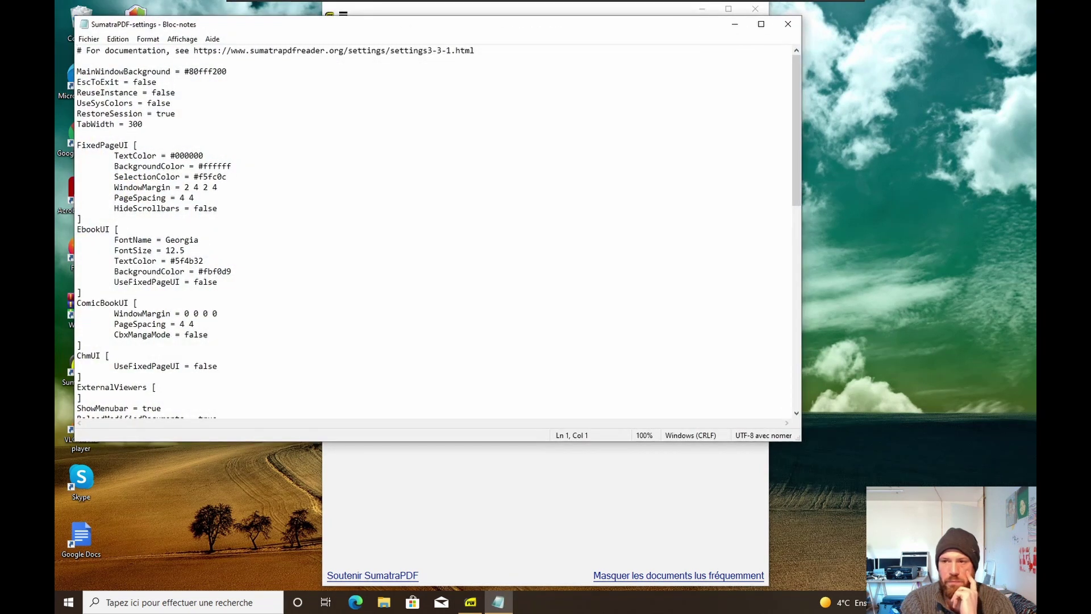
left_click(788, 23)
Set SumatraPDF as the default PDF reader in its options, accept the settings and close the program.
left_click(343, 16)
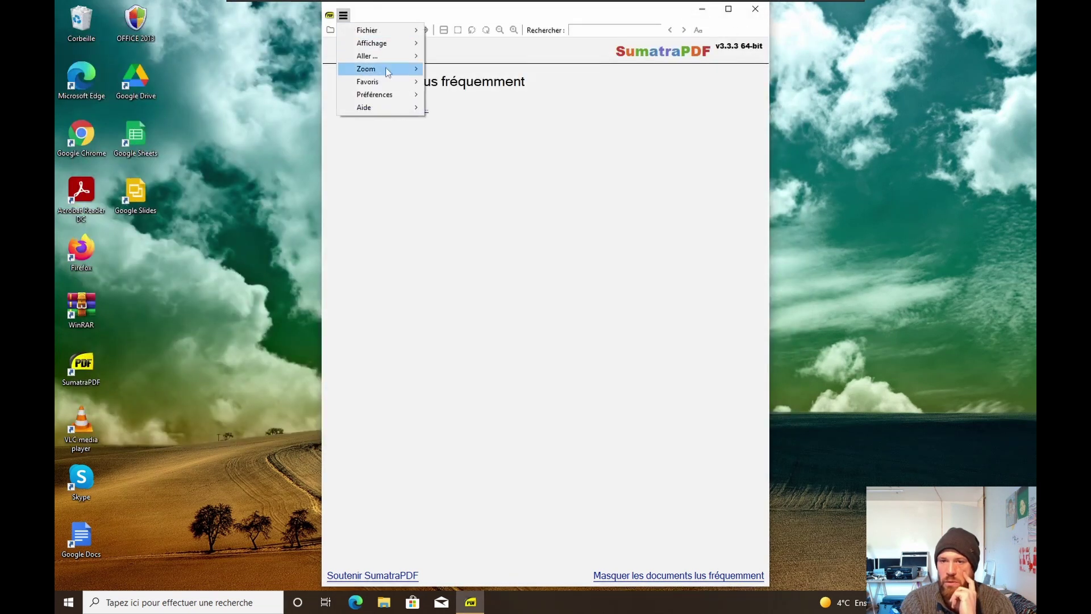
mouse_move(386, 94)
left_click(456, 107)
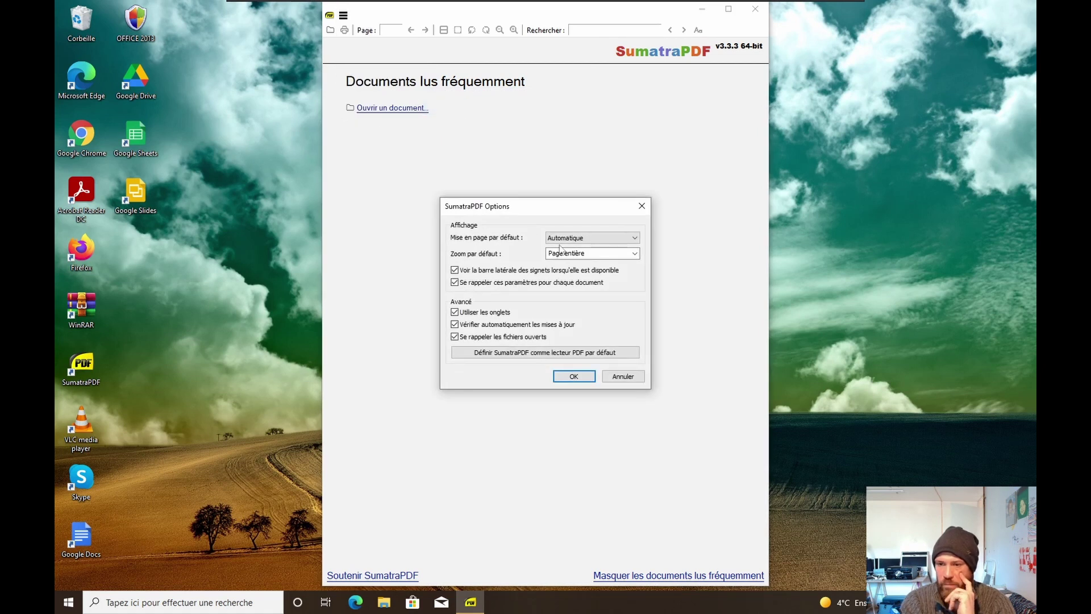
left_click(555, 355)
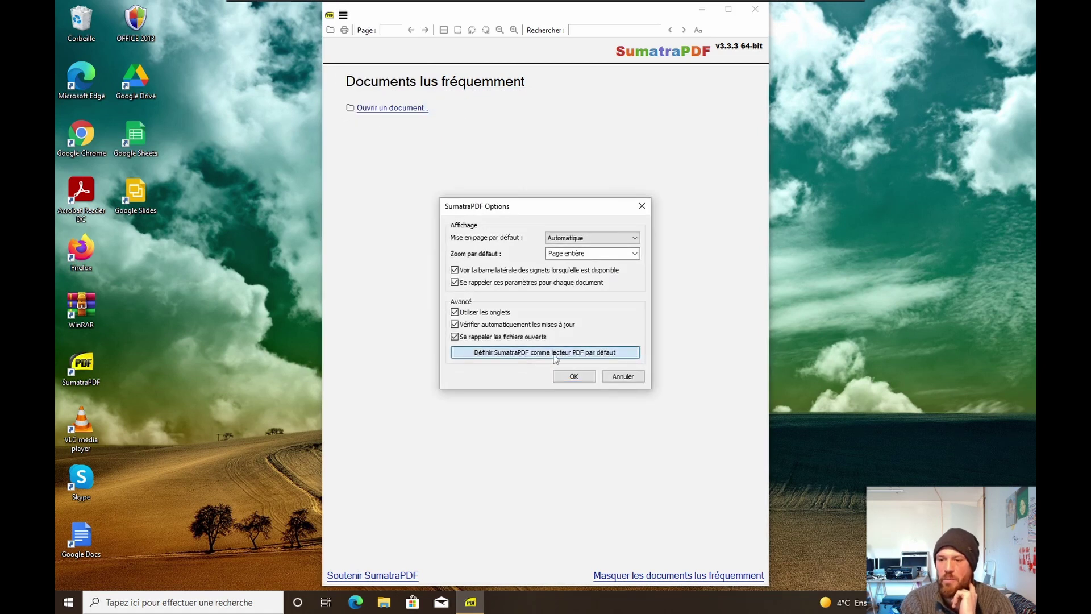
left_click(574, 376)
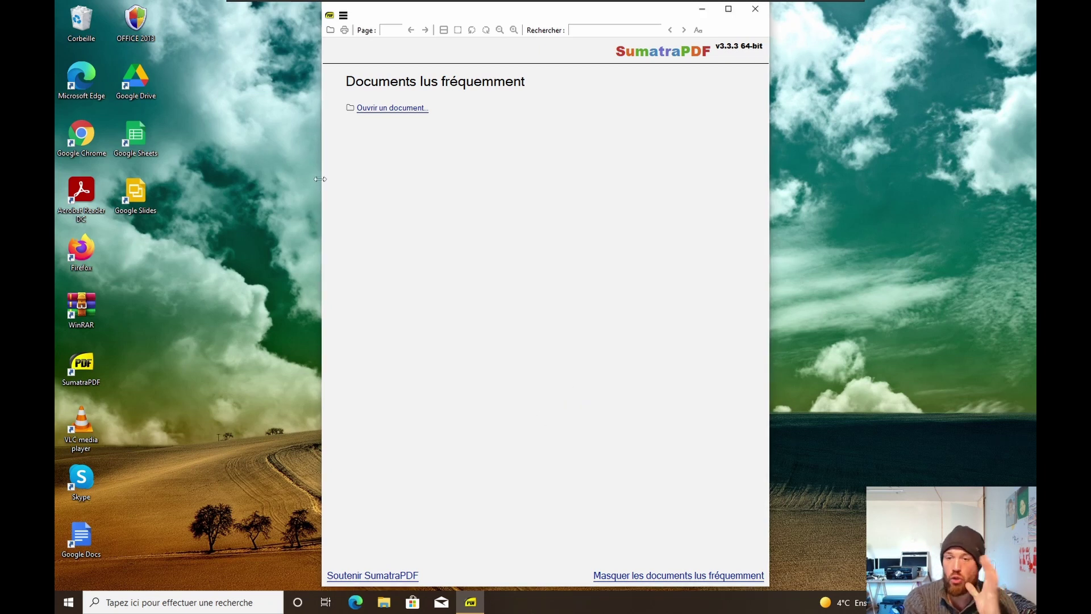
left_click(756, 8)
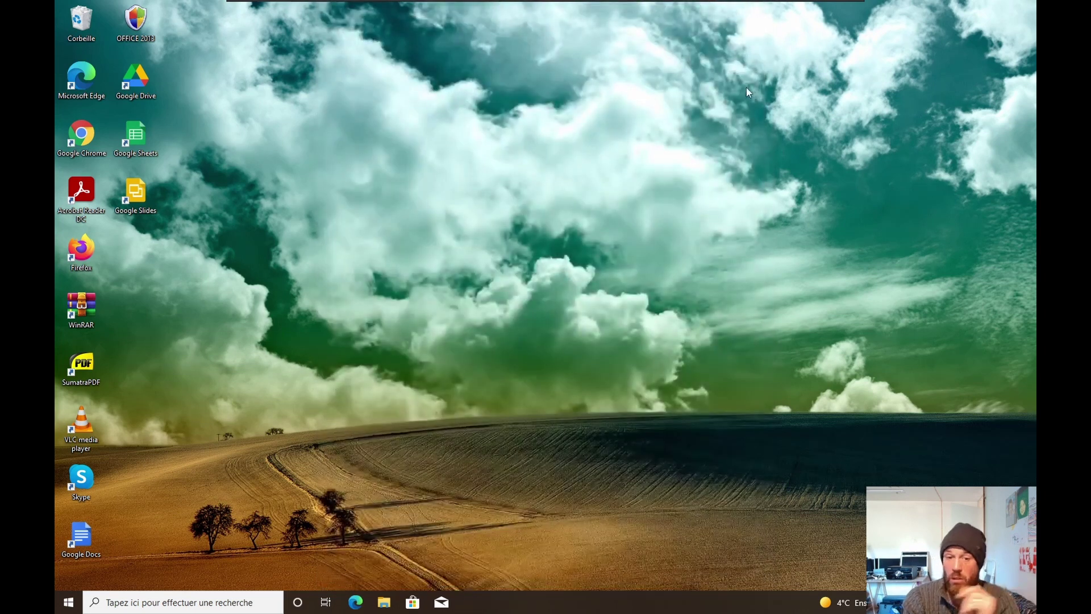